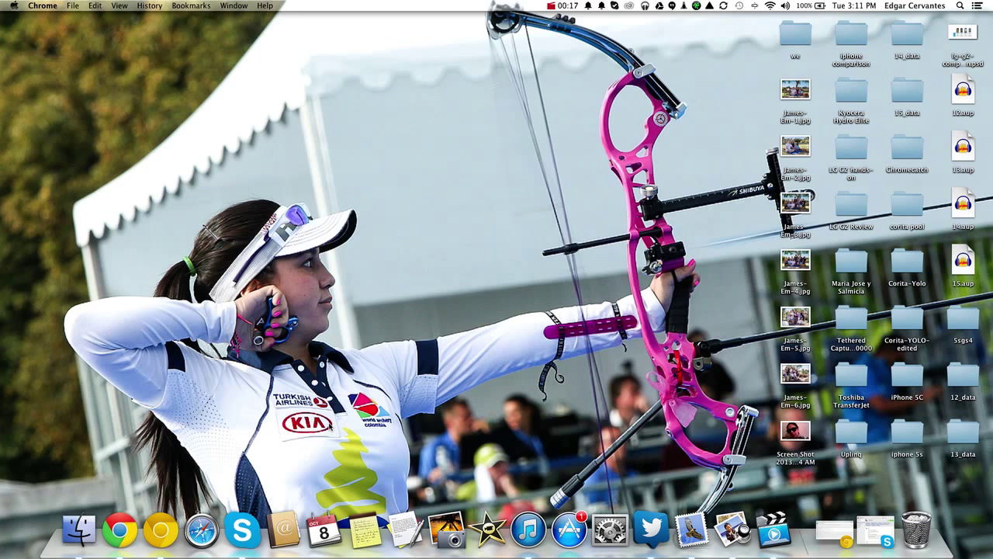
# View the full-screen Google+ screencasting setup post, then return to the macOS desktop
pyautogui.hotkey('ctrl', 'Right')
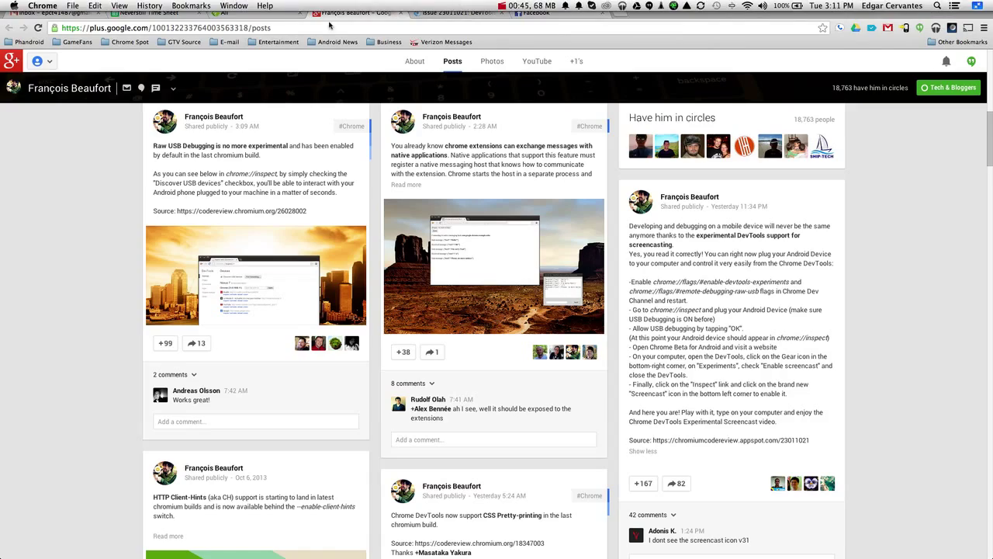
pyautogui.hotkey('ctrl', 'Left')
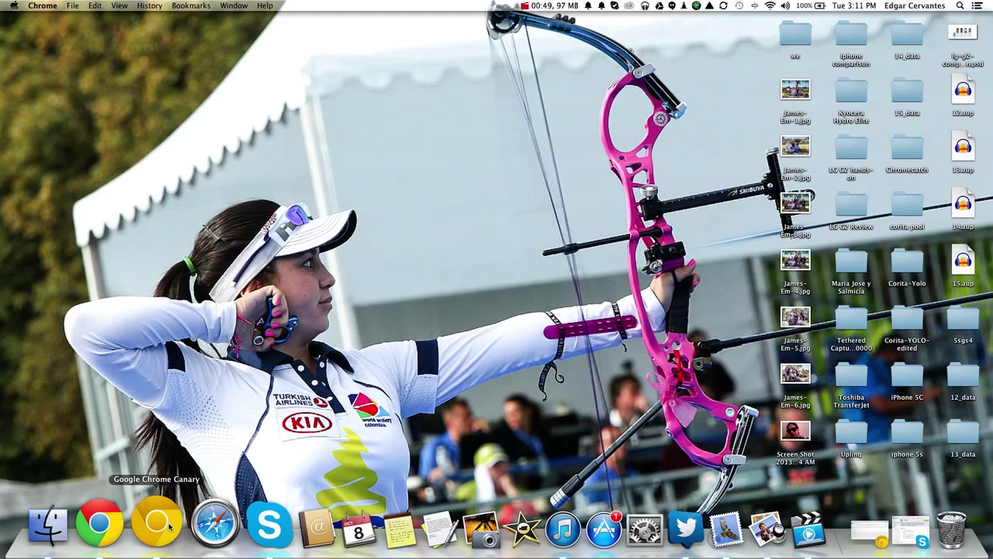
# Bring up Chrome Canary and scroll chrome://flags down to 'Enable Developer Tools experiments'
pyautogui.click(169, 526)
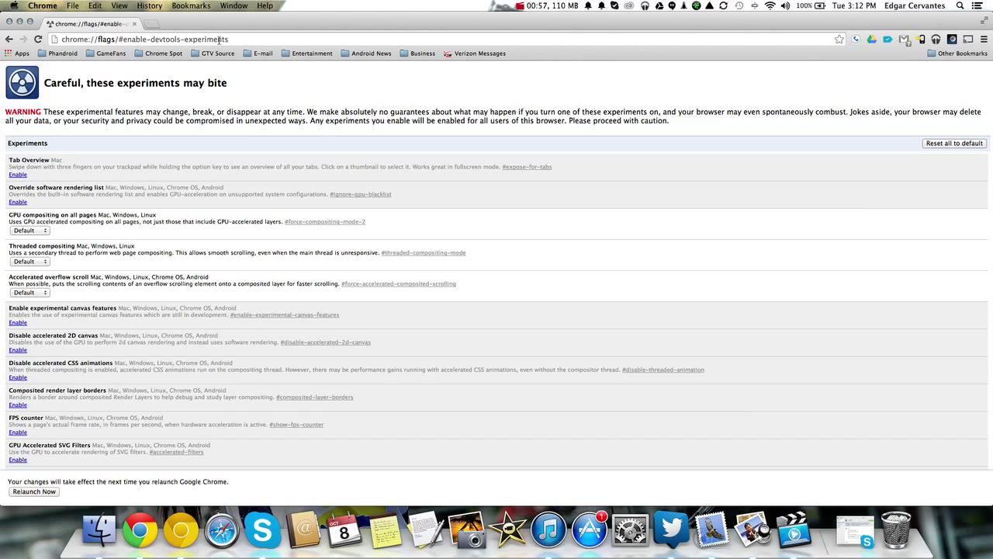
pyautogui.scroll(-3, 283, 147)
pyautogui.scroll(-3, 287, 173)
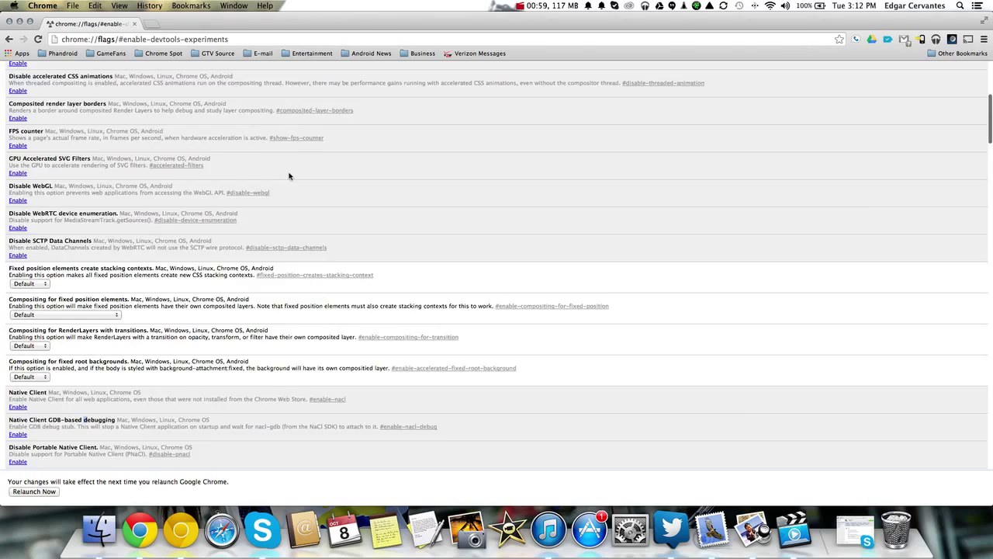
pyautogui.scroll(-5, 288, 175)
pyautogui.scroll(-5, 289, 175)
pyautogui.scroll(-5, 289, 175)
pyautogui.scroll(-5, 288, 175)
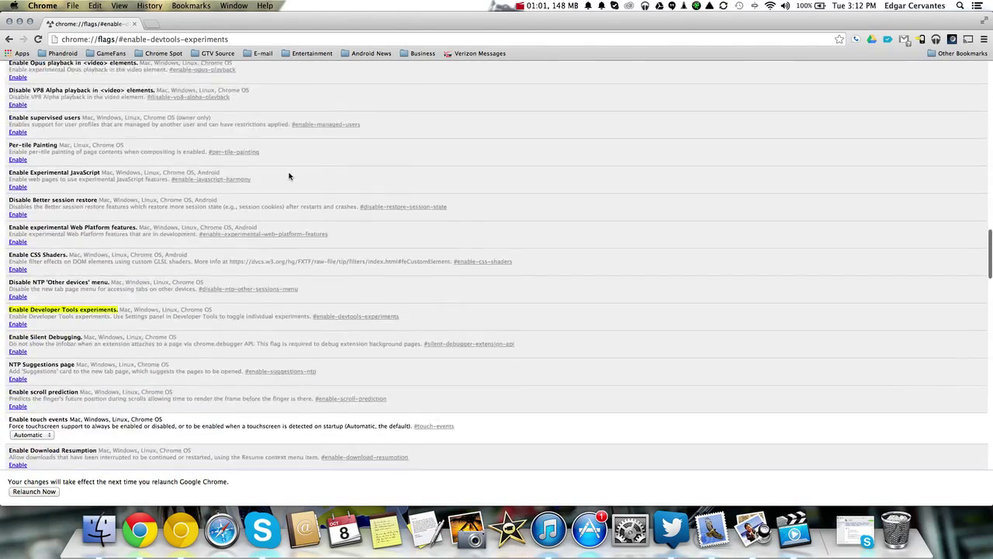
pyautogui.scroll(-3, 289, 175)
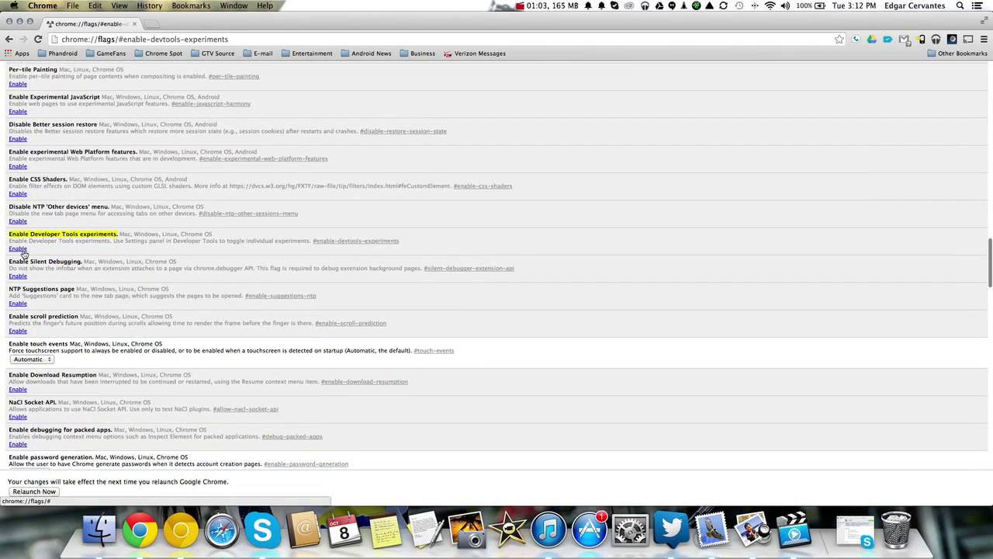
# Enable the 'Enable Developer Tools experiments' flag and look over the flags list
pyautogui.click(18, 249)
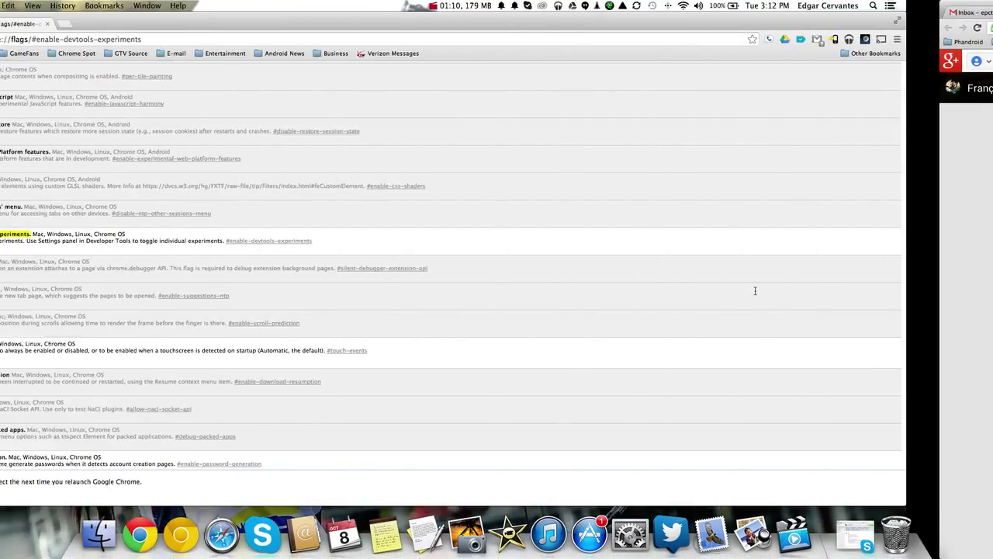
pyautogui.scroll(5, 270, 287)
pyautogui.scroll(5, 272, 299)
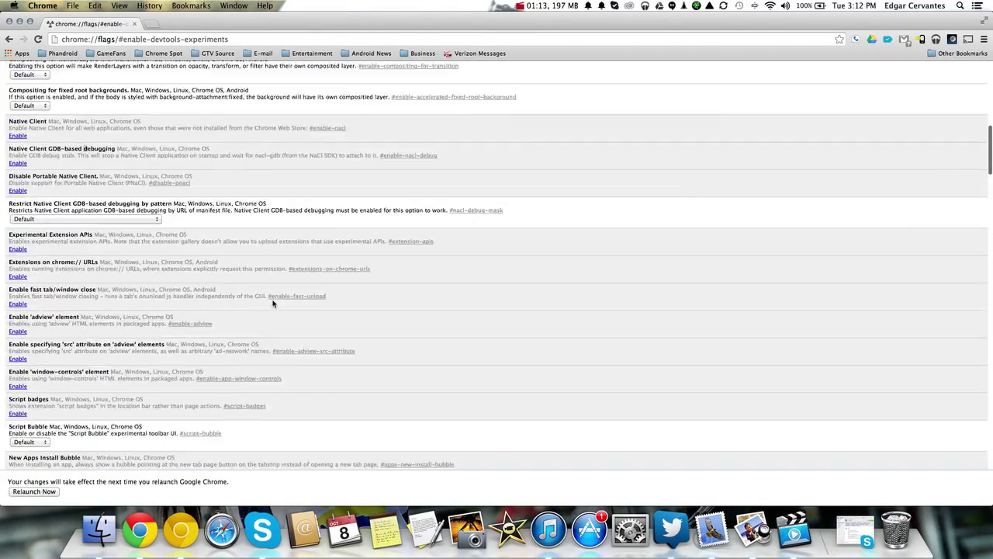
pyautogui.scroll(5, 272, 300)
pyautogui.scroll(-3, 292, 227)
pyautogui.scroll(-10, 291, 226)
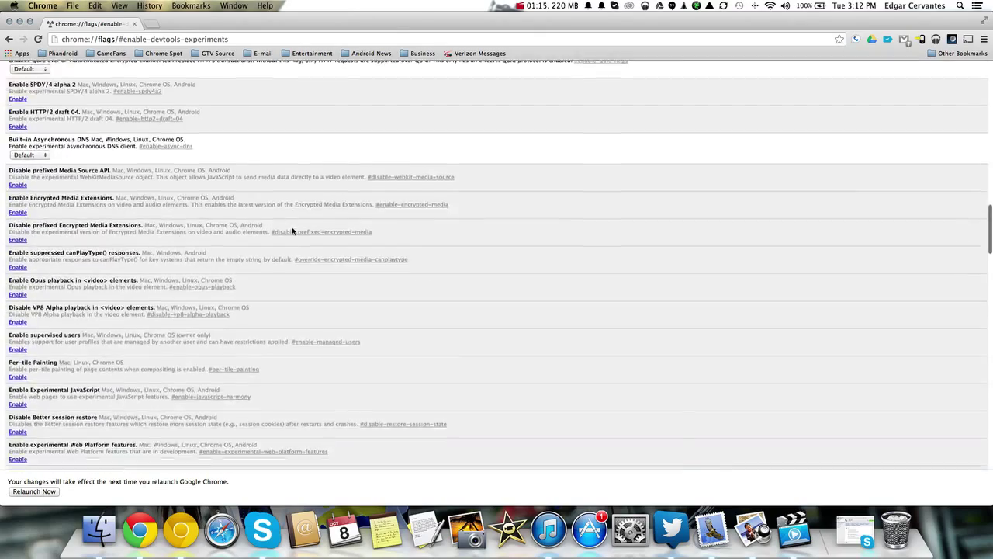
pyautogui.scroll(-10, 291, 226)
pyautogui.scroll(-10, 292, 227)
pyautogui.scroll(-5, 292, 227)
pyautogui.scroll(10, 292, 226)
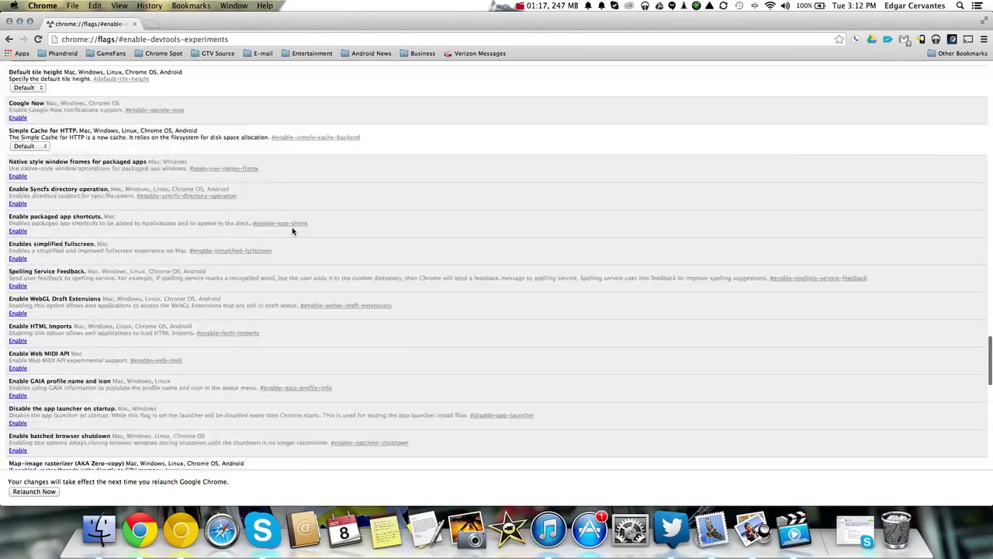
pyautogui.scroll(10, 291, 227)
pyautogui.scroll(10, 291, 227)
pyautogui.scroll(10, 292, 231)
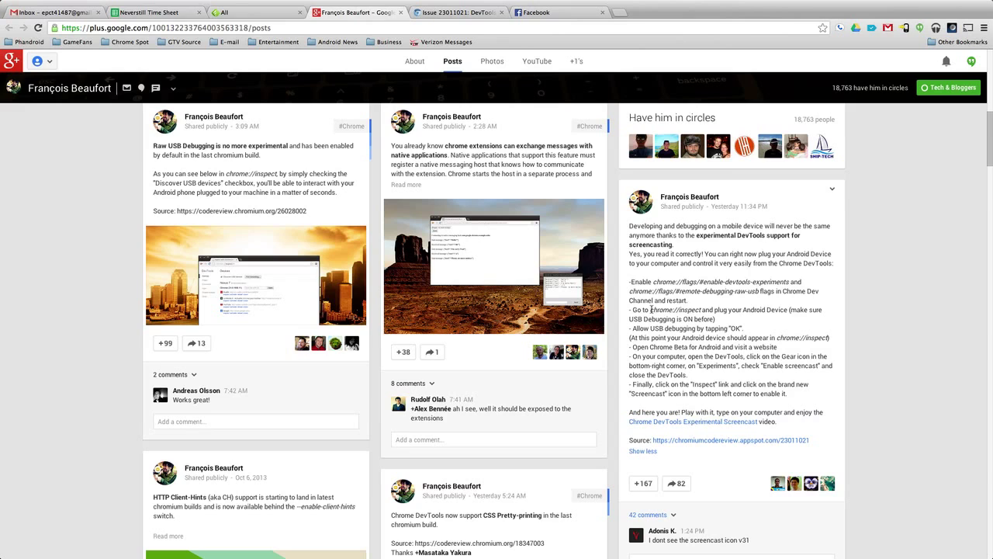
# Copy 'chrome://inspect' from the Google+ post and open it in a new tab
pyautogui.moveTo(650, 310); pyautogui.dragTo(703, 309)
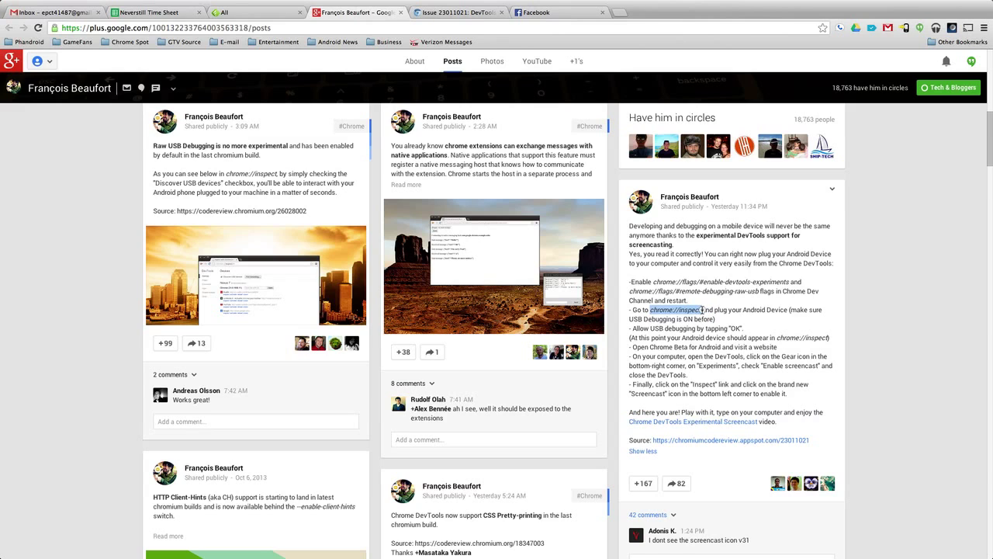
pyautogui.press('super+c')
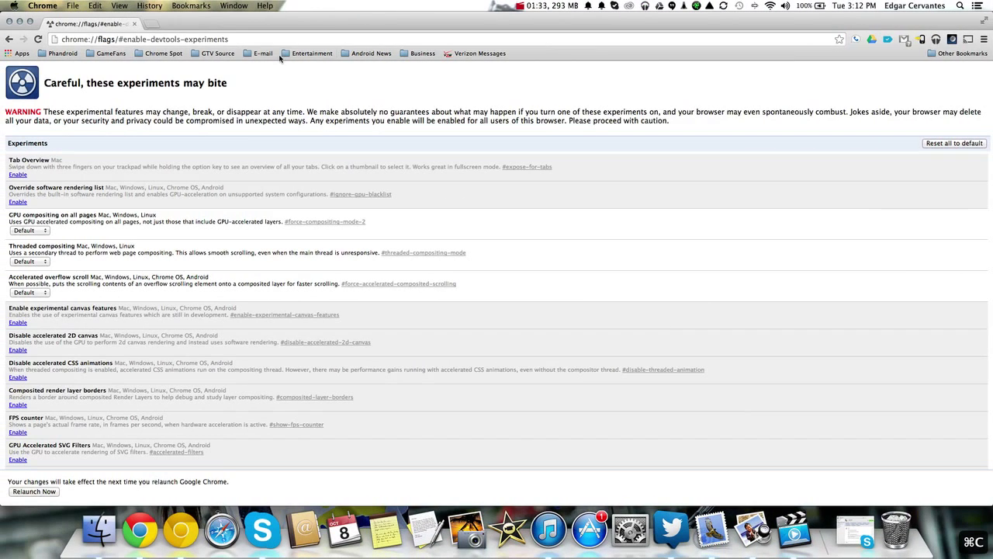
pyautogui.click(151, 25)
pyautogui.press('super+v')
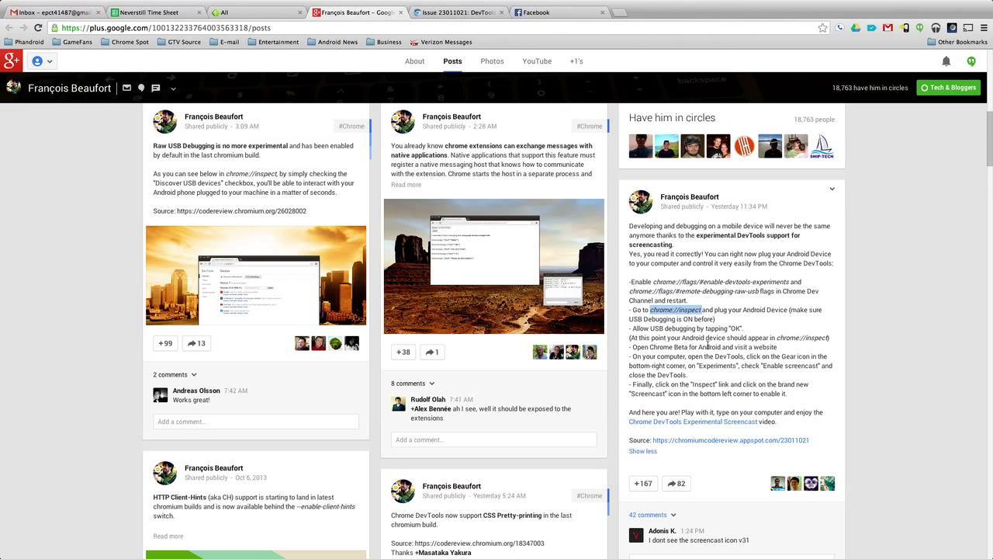
pyautogui.click(707, 345)
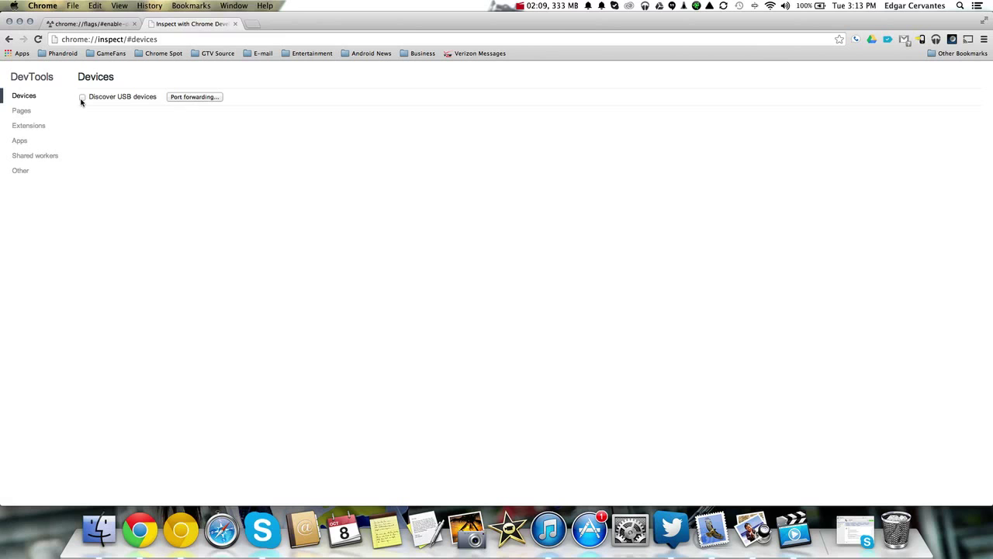
# Check 'Discover USB devices' so the SCH-I605 phone and its Chromespot.com tab appear
pyautogui.click(82, 98)
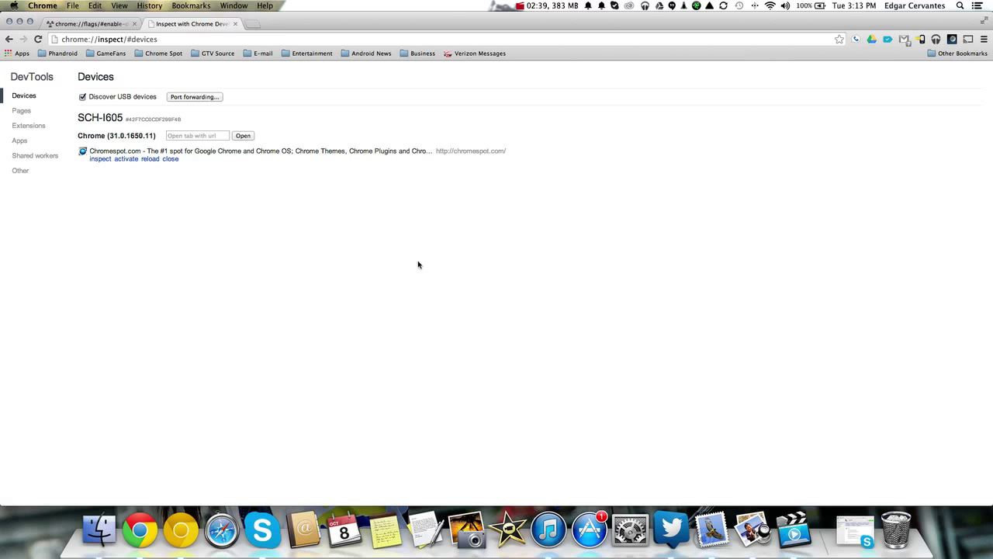
pyautogui.click(985, 40)
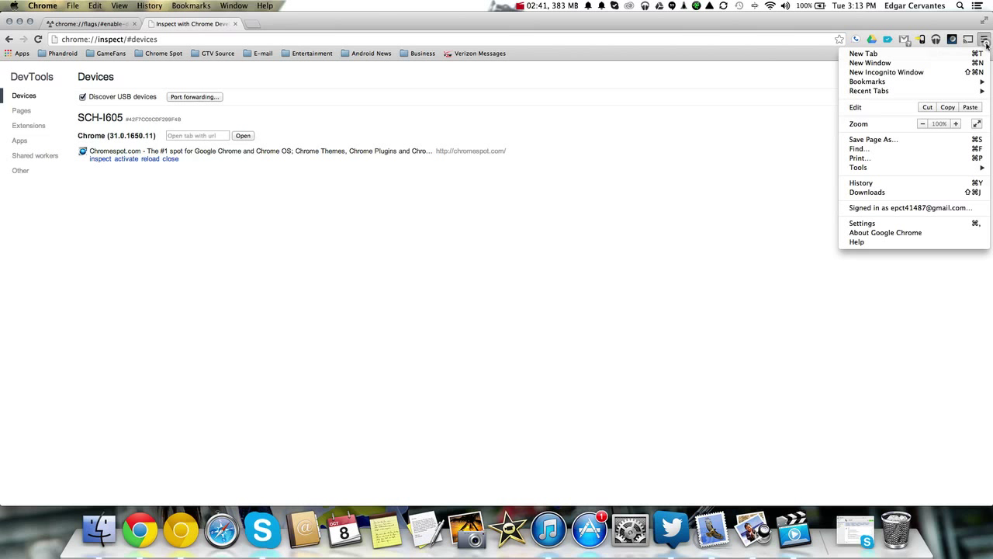
pyautogui.moveTo(859, 168)
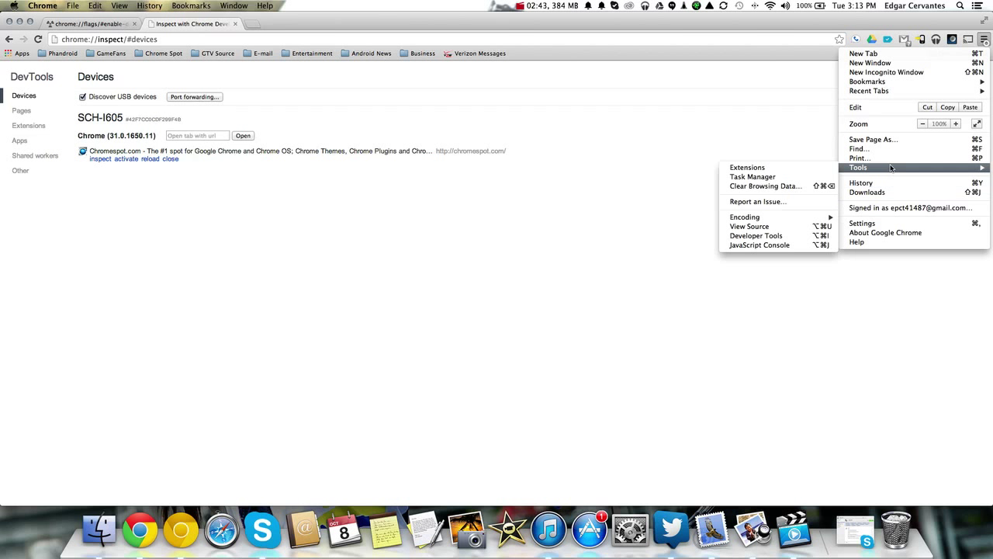
# Open Developer Tools and turn on the 'Enable screencast' experiment in its Settings
pyautogui.click(763, 236)
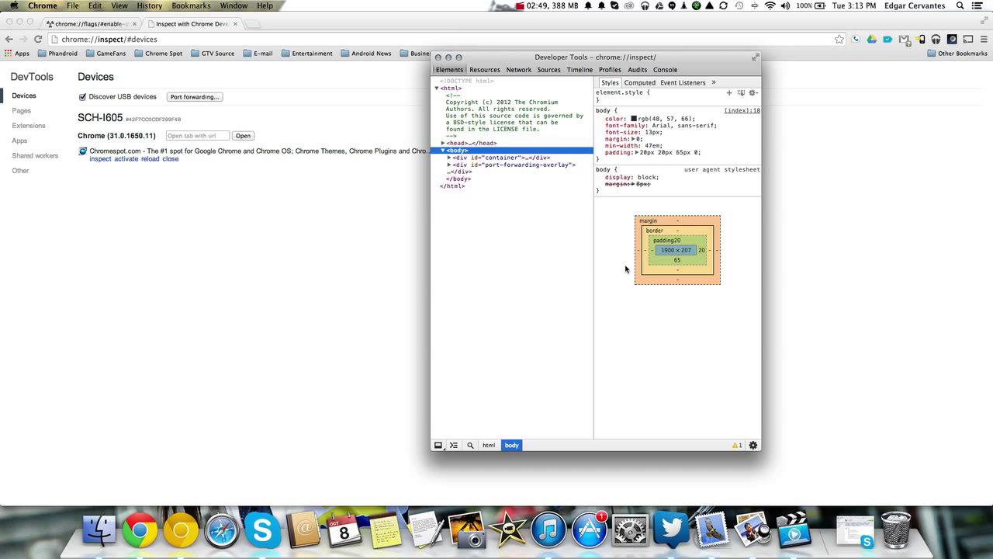
pyautogui.click(753, 445)
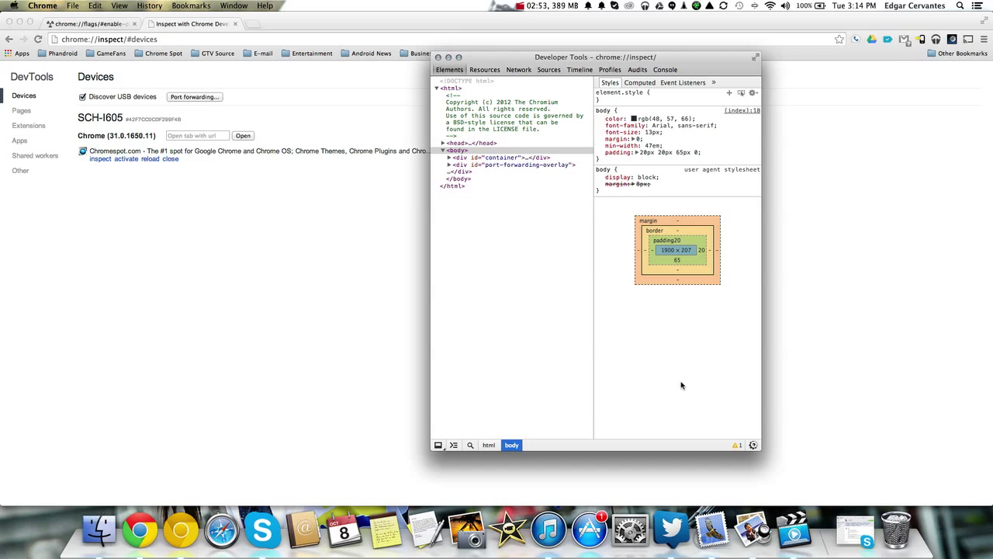
pyautogui.click(753, 446)
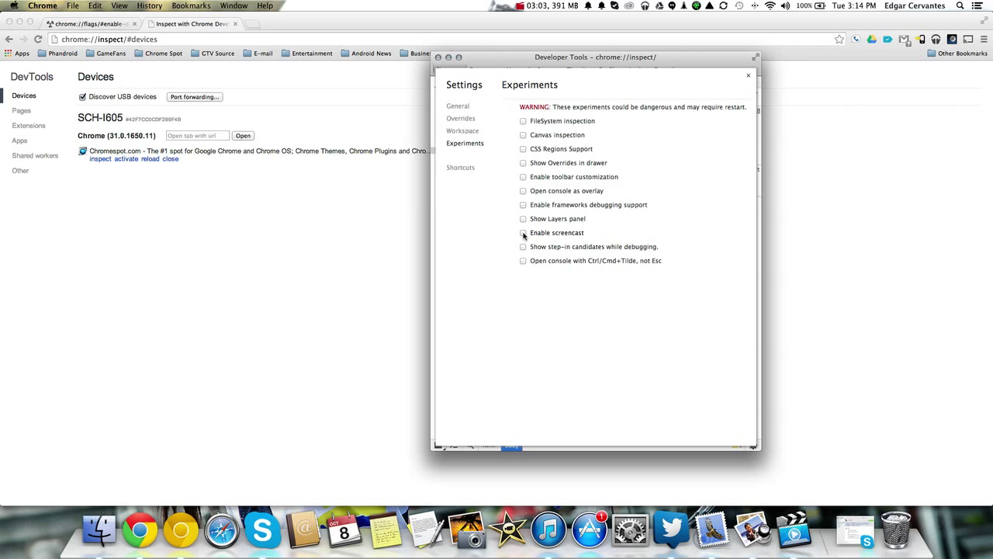
pyautogui.click(523, 233)
pyautogui.click(748, 75)
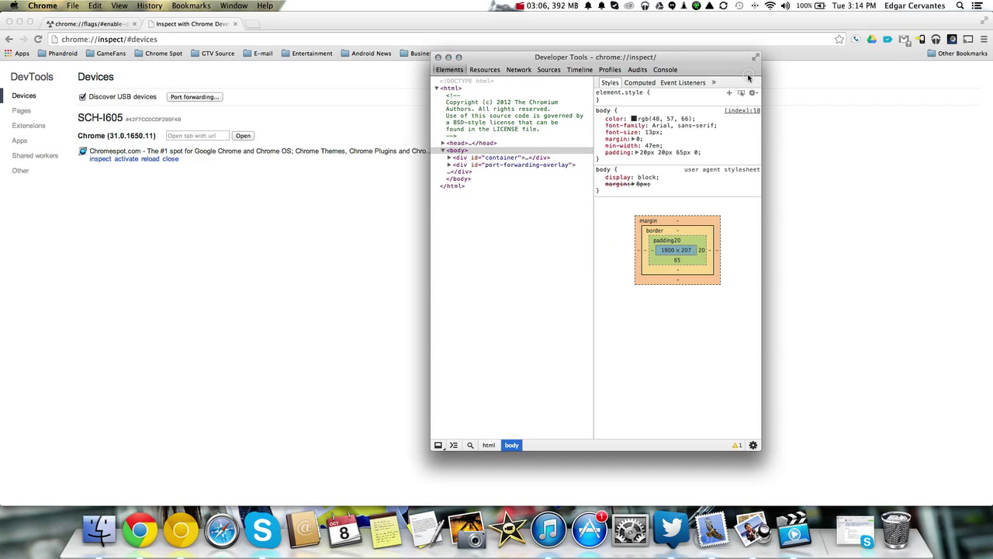
# Close the local DevTools window and inspect the phone's Chromespot.com tab
pyautogui.click(438, 58)
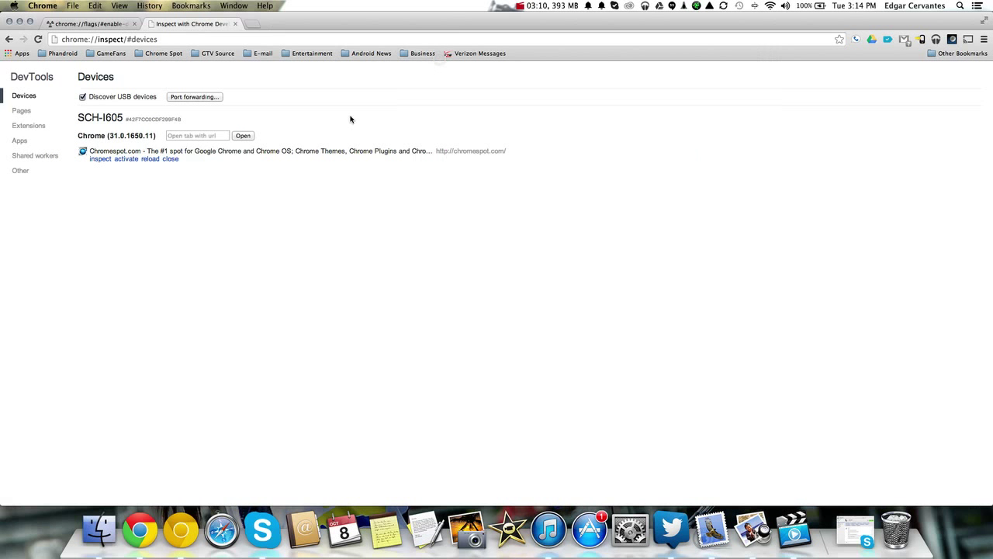
pyautogui.click(101, 160)
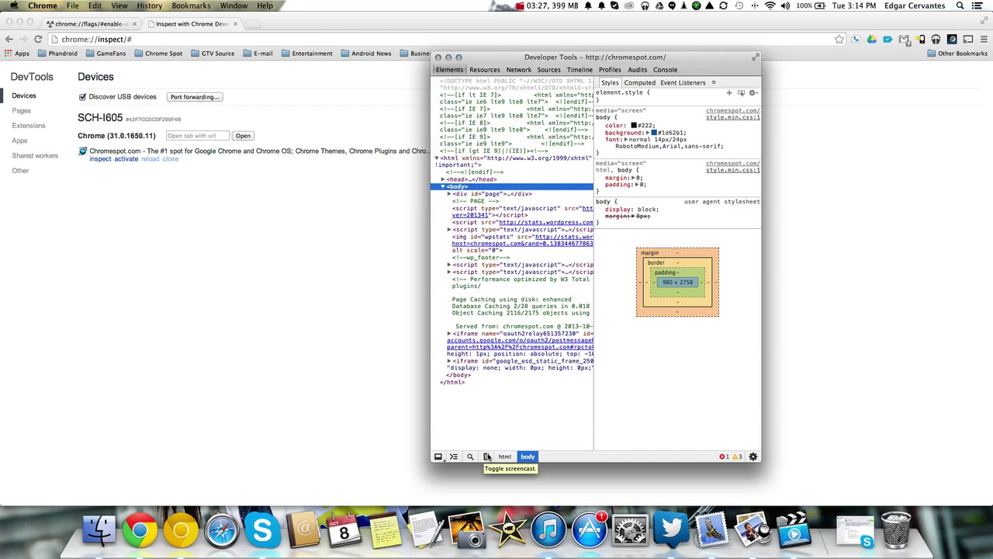
# Start screencasting the phone and scroll chromespot.com down and back up several times
pyautogui.click(487, 456)
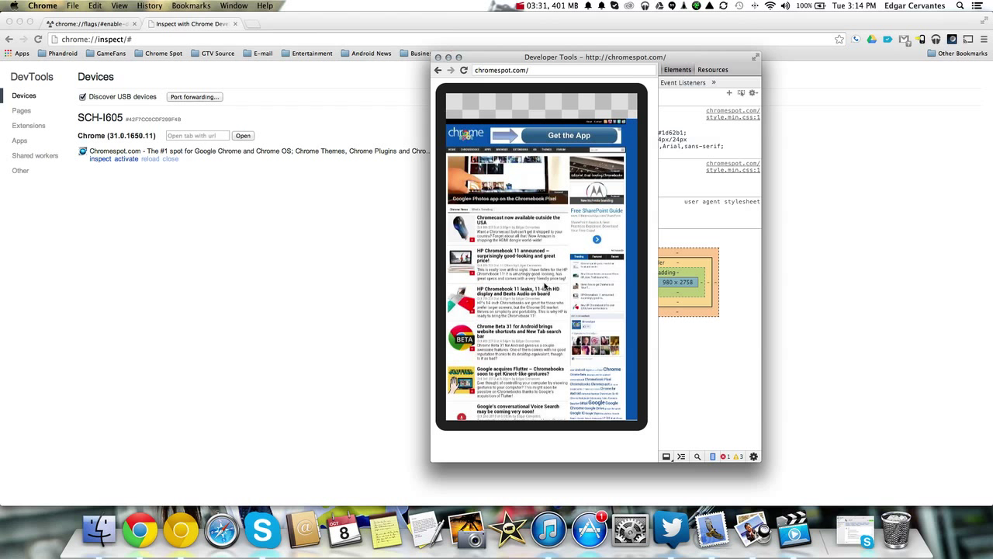
pyautogui.scroll(-5, 546, 287)
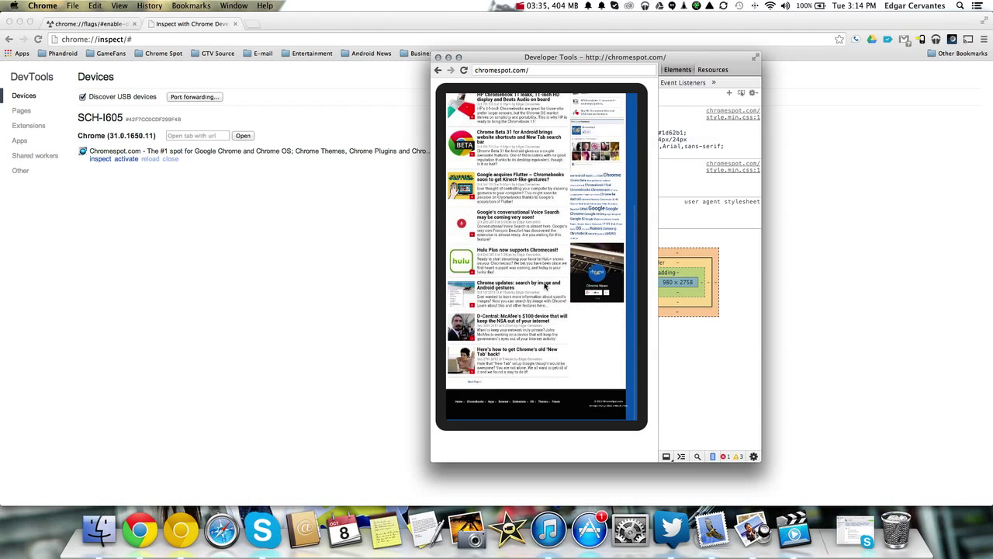
pyautogui.scroll(10, 546, 288)
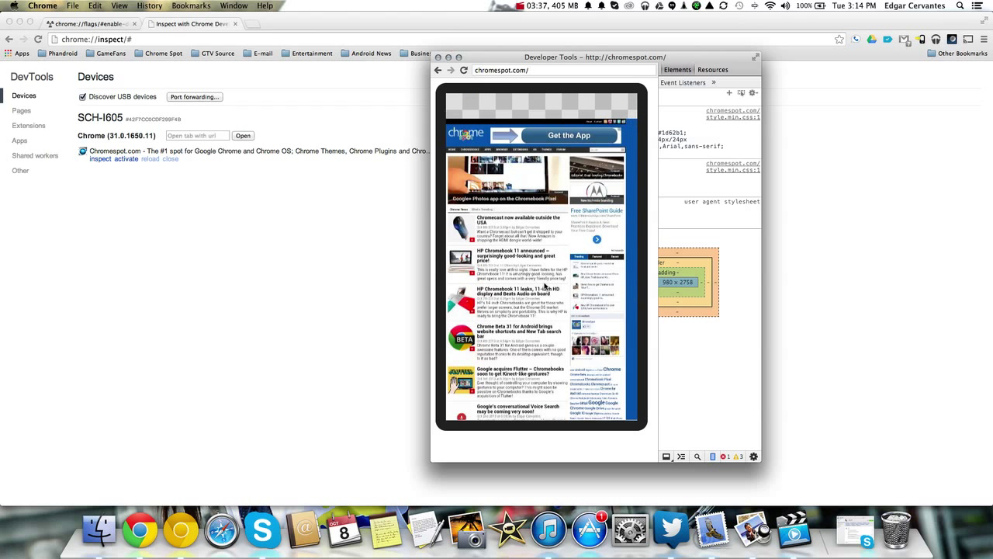
pyautogui.scroll(-5, 545, 287)
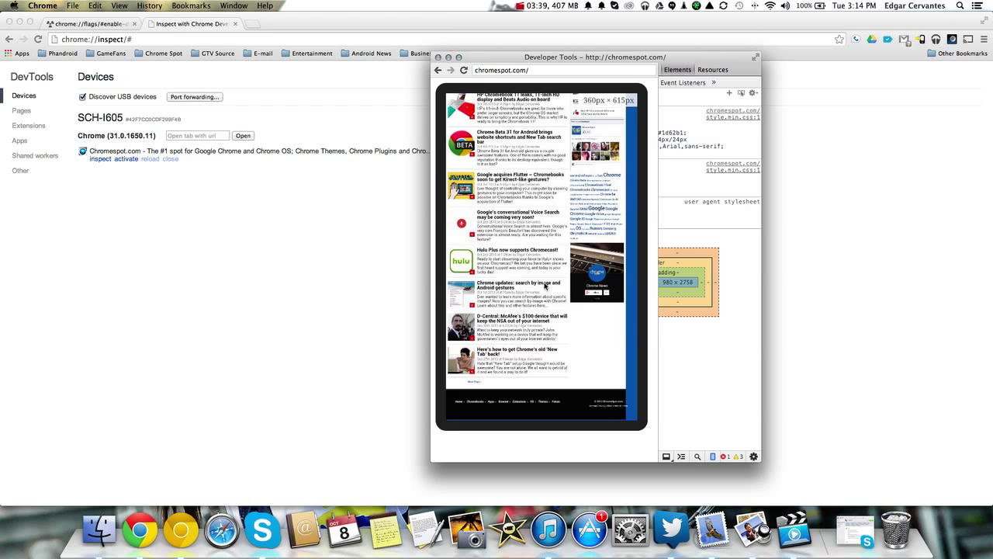
pyautogui.scroll(5, 546, 288)
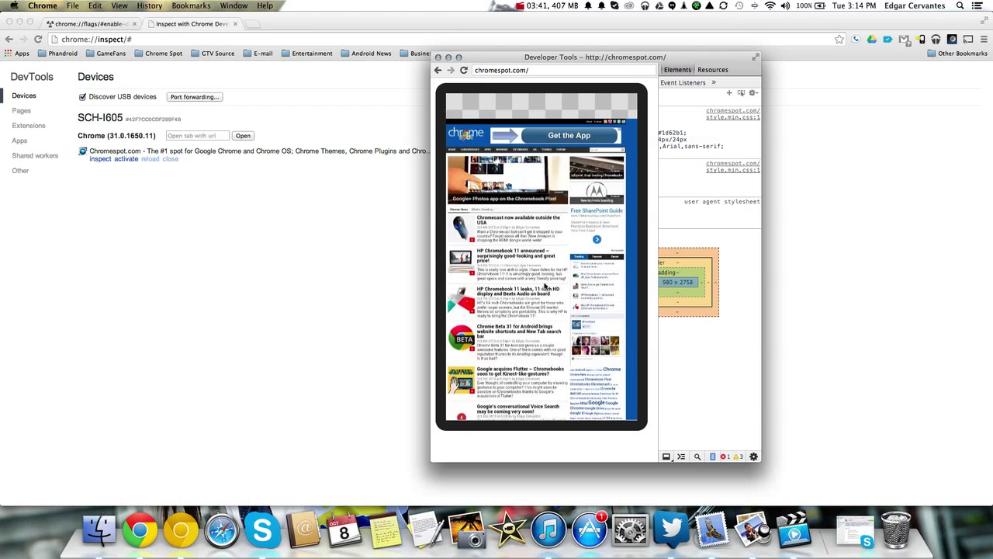
pyautogui.scroll(-5, 545, 287)
pyautogui.scroll(5, 545, 287)
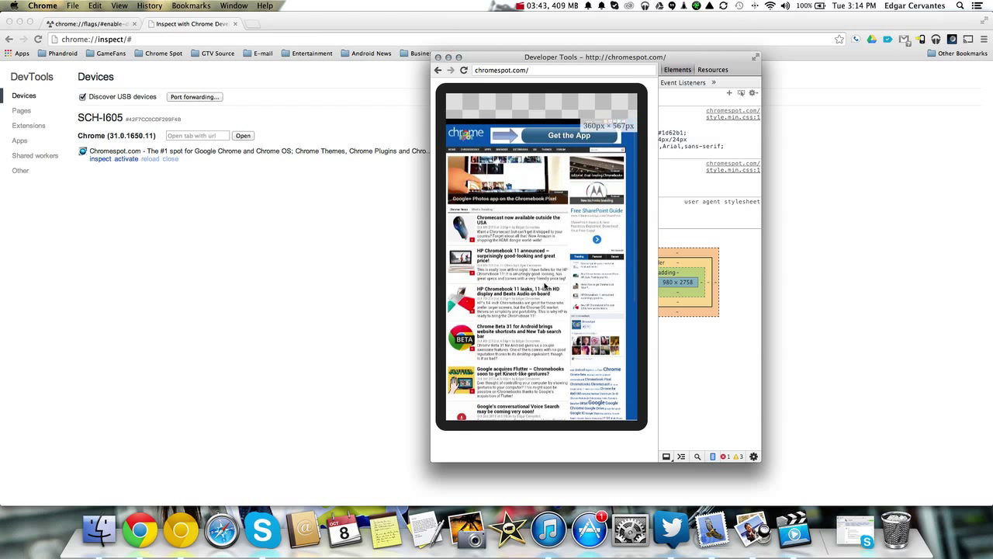
# Load google.com in the mirrored phone browser and scroll the Google homepage
pyautogui.click(497, 70)
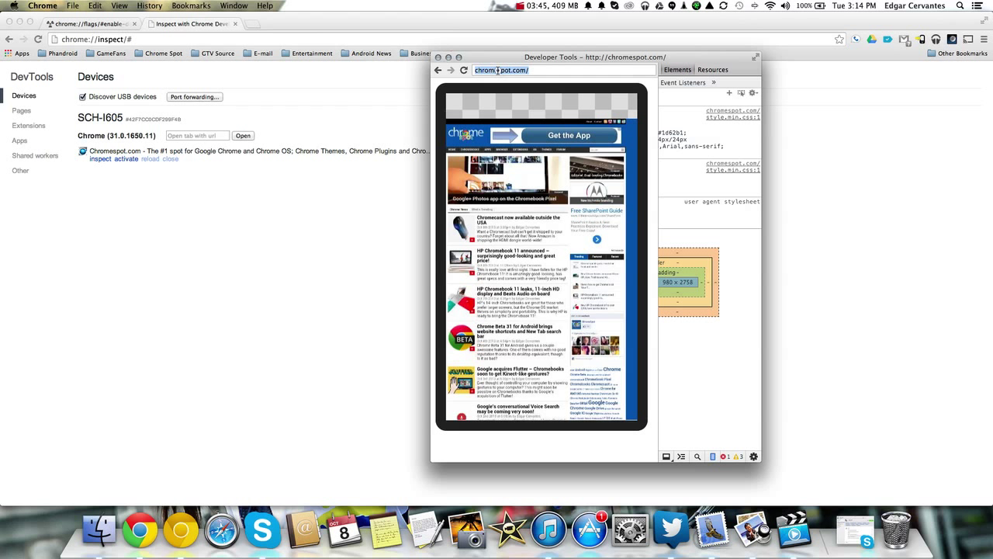
pyautogui.write('google')
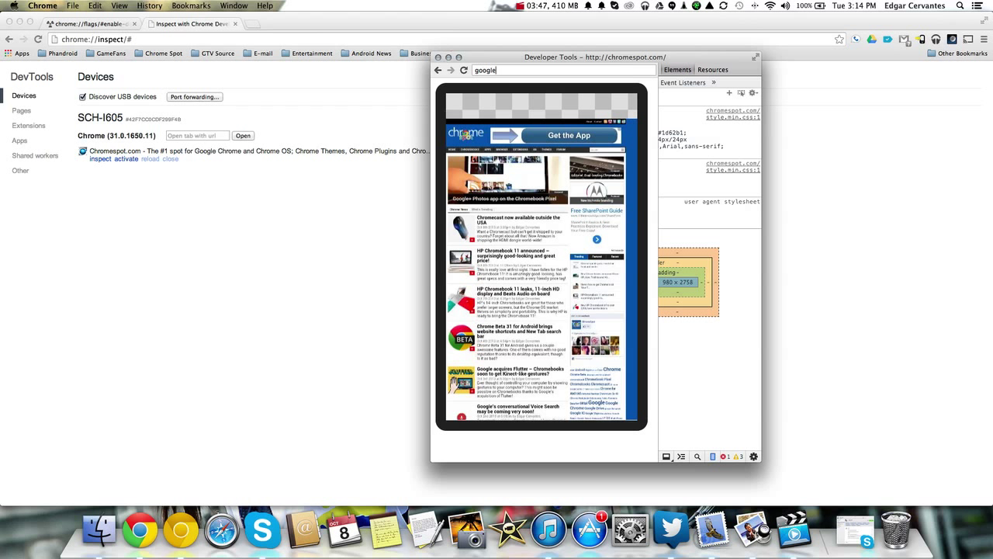
pyautogui.write('.com')
pyautogui.press('Return')
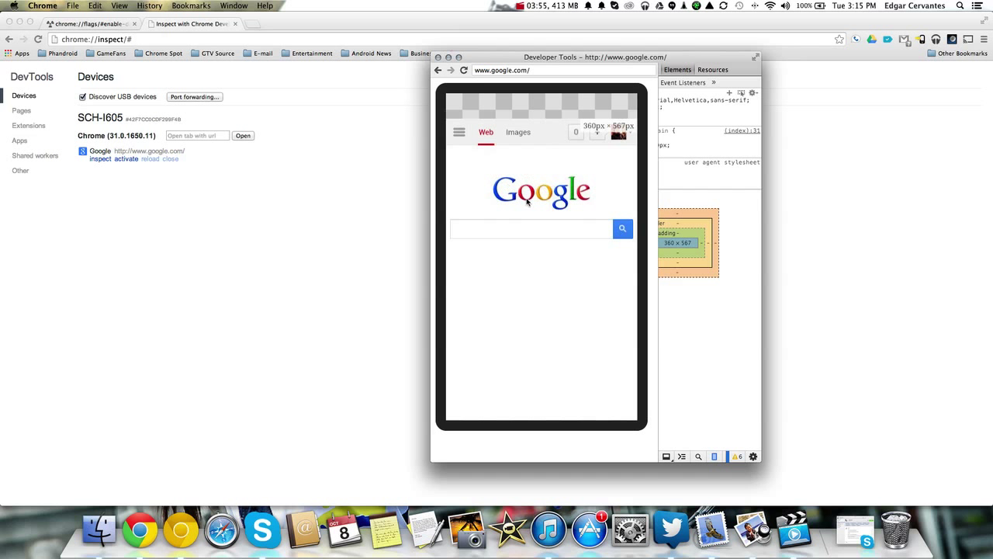
pyautogui.scroll(-2, 538, 234)
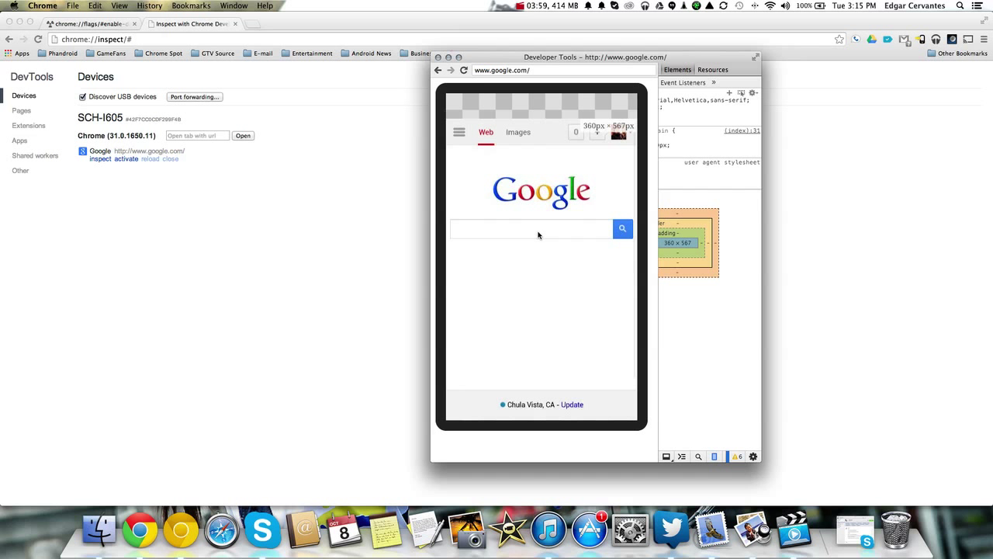
pyautogui.scroll(-1, 537, 233)
pyautogui.scroll(1, 538, 228)
pyautogui.scroll(1, 538, 226)
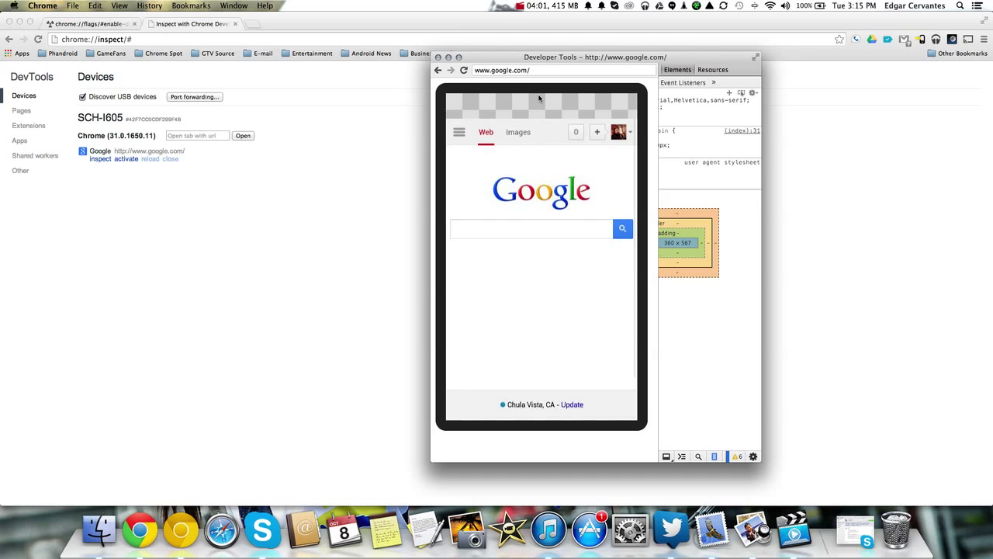
# Load phandroid.com in the mirrored phone browser and scroll through its article list
pyautogui.click(512, 70)
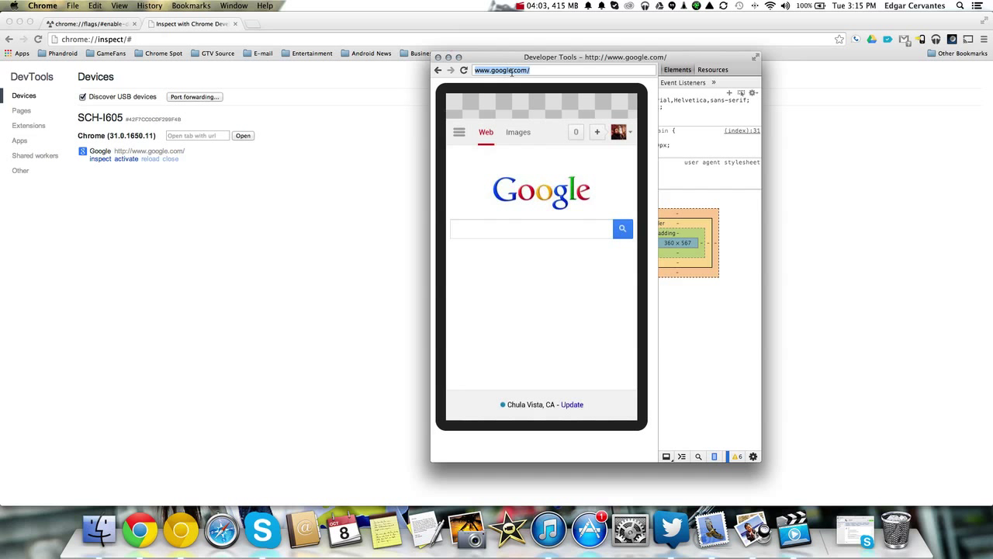
pyautogui.write('phandroid.c')
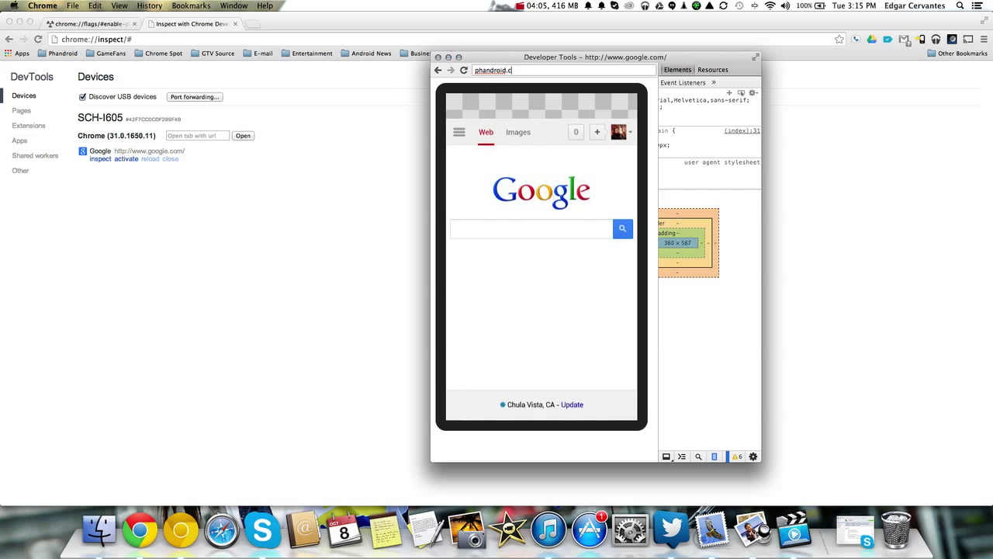
pyautogui.write('om')
pyautogui.press('Return')
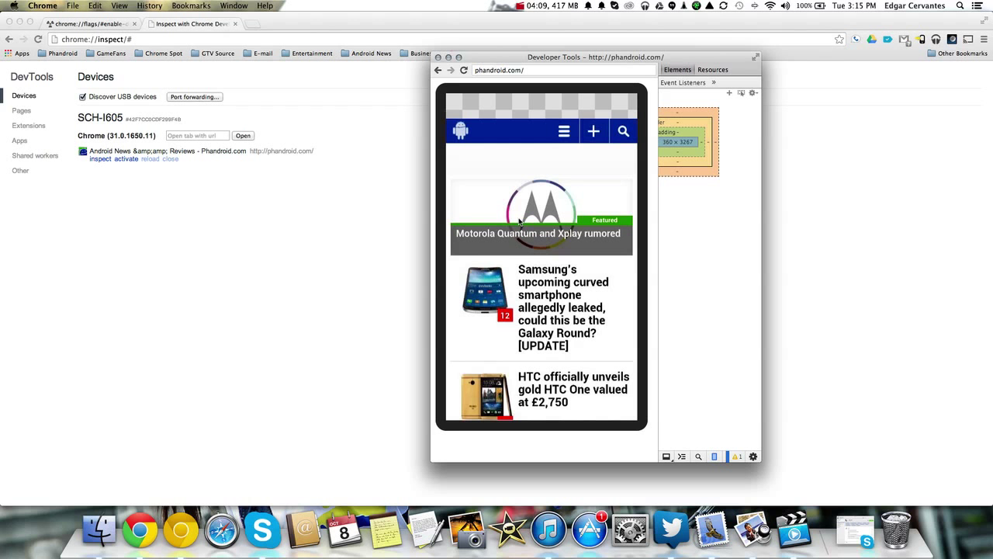
pyautogui.scroll(-5, 520, 223)
pyautogui.scroll(-2, 519, 223)
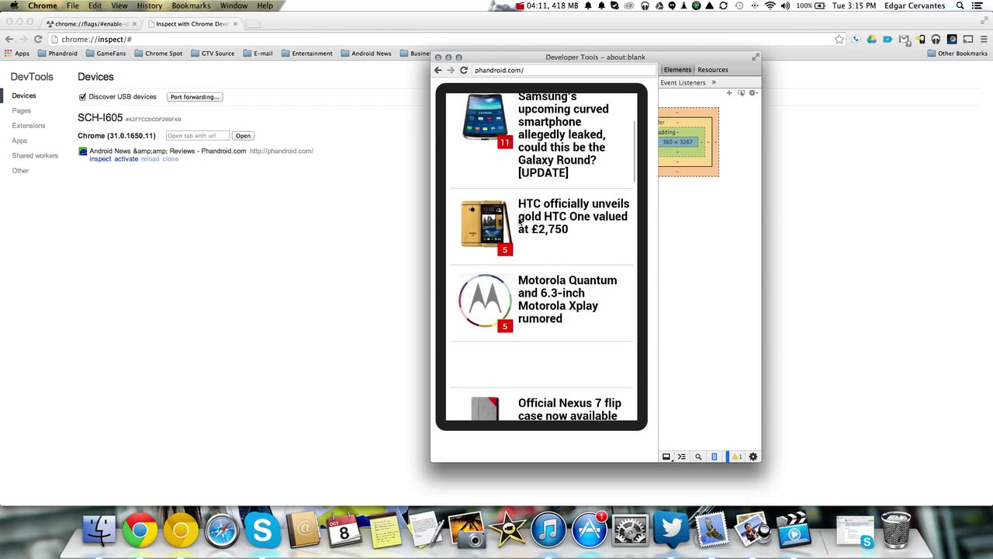
pyautogui.scroll(-5, 520, 222)
pyautogui.scroll(-3, 520, 223)
pyautogui.scroll(4, 520, 223)
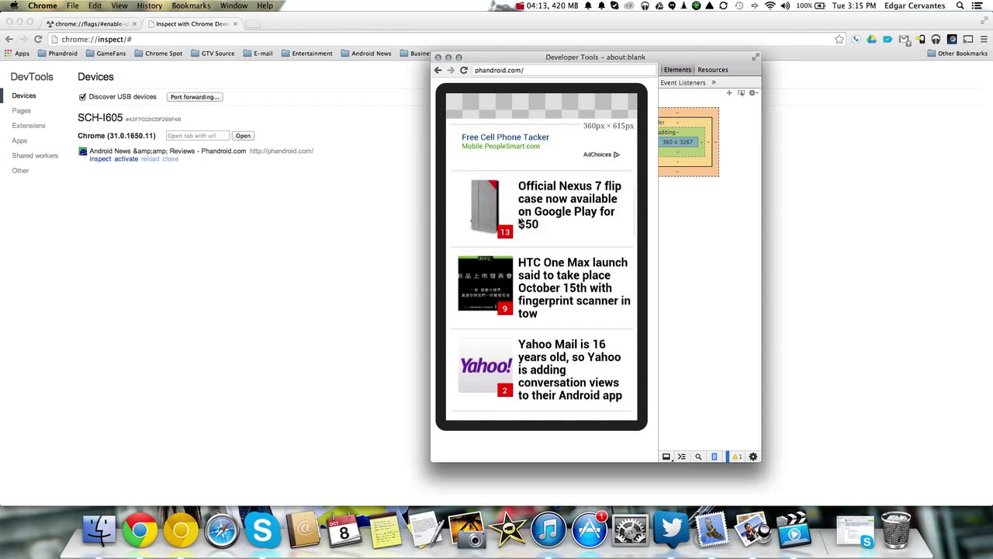
pyautogui.scroll(2, 520, 223)
pyautogui.scroll(3, 520, 223)
pyautogui.scroll(-4, 520, 223)
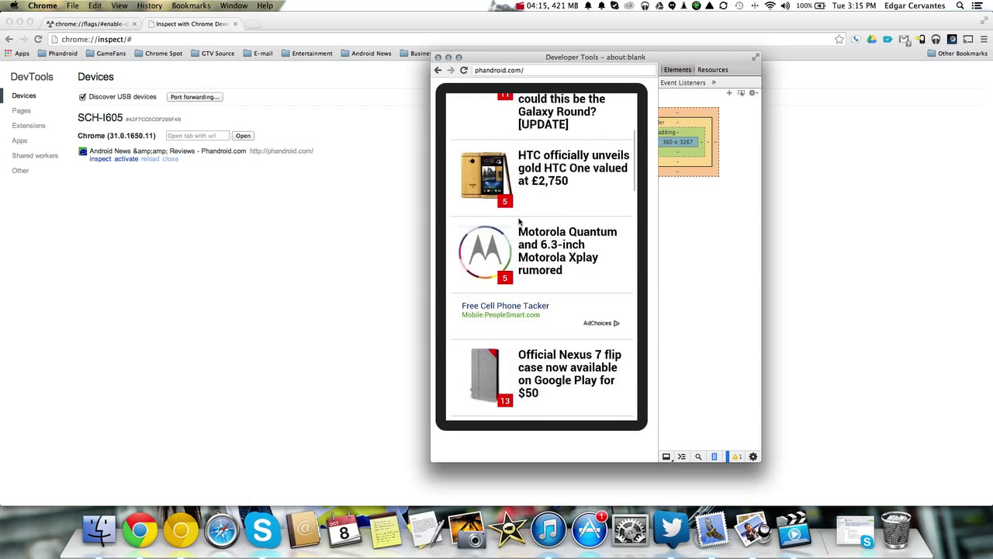
pyautogui.scroll(-1, 520, 222)
pyautogui.scroll(5, 520, 223)
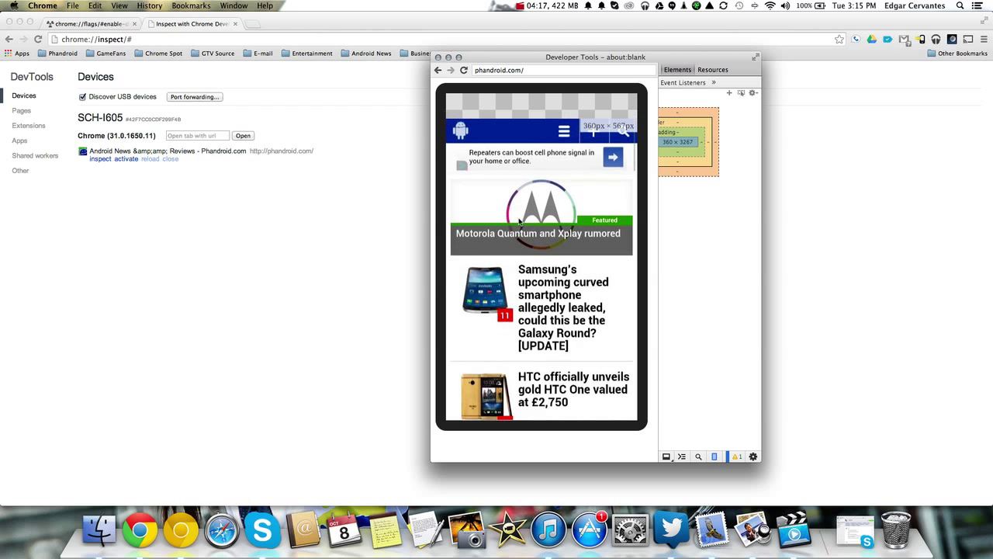
# Open the Phandroid Samsung Galaxy Round curved-phone article, scroll through it and back to the top
pyautogui.click(556, 300)
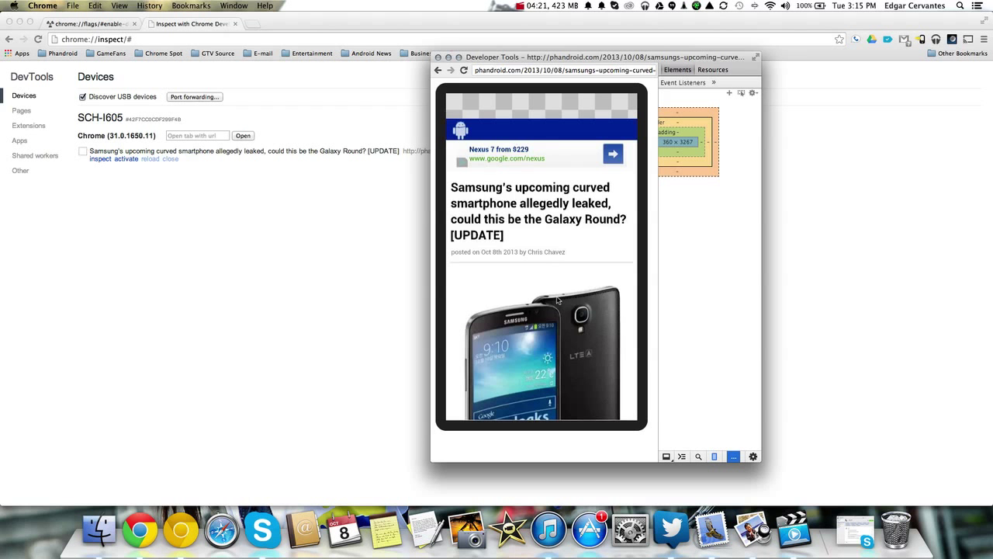
pyautogui.scroll(-5, 557, 301)
pyautogui.scroll(-5, 557, 300)
pyautogui.scroll(-5, 556, 300)
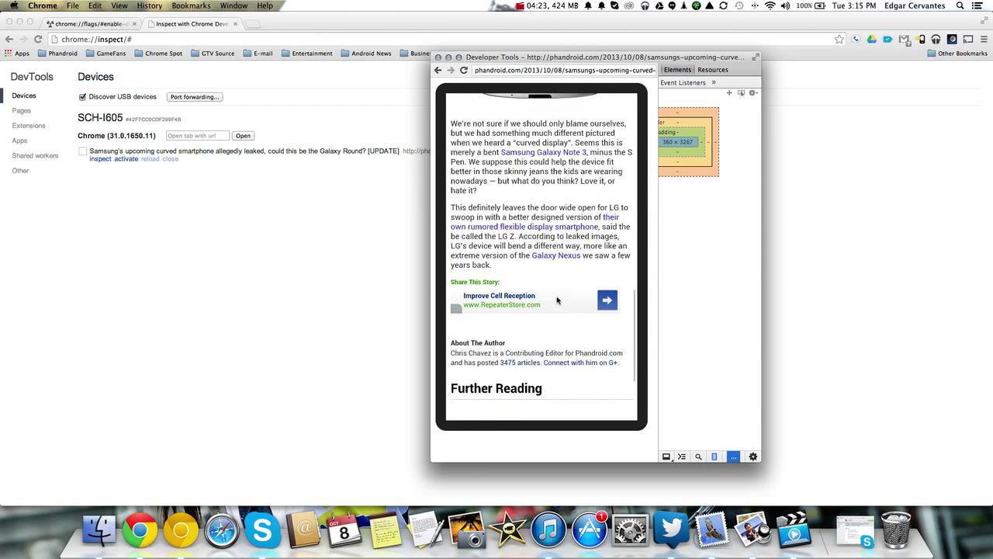
pyautogui.scroll(-3, 557, 300)
pyautogui.scroll(-3, 556, 300)
pyautogui.scroll(3, 556, 301)
pyautogui.scroll(10, 557, 300)
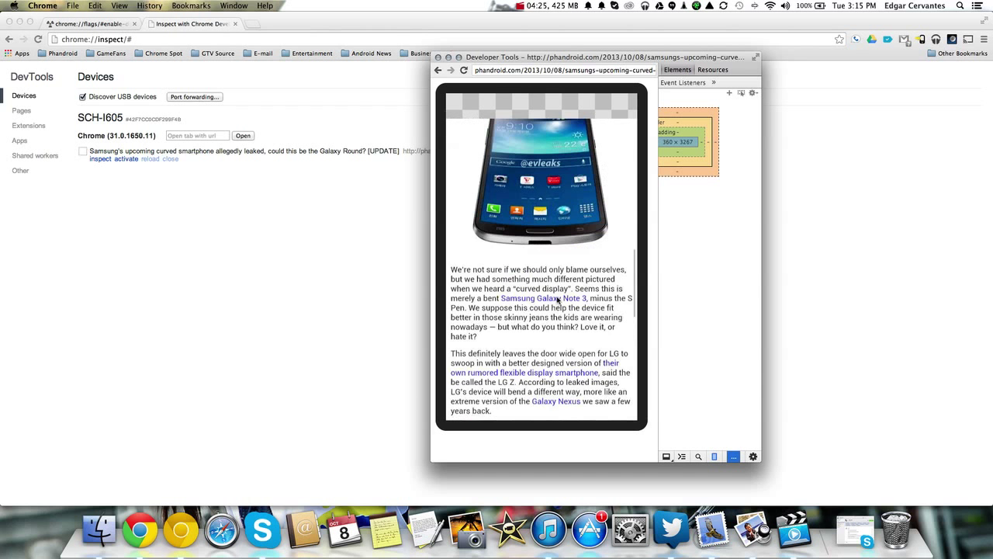
pyautogui.scroll(1, 556, 300)
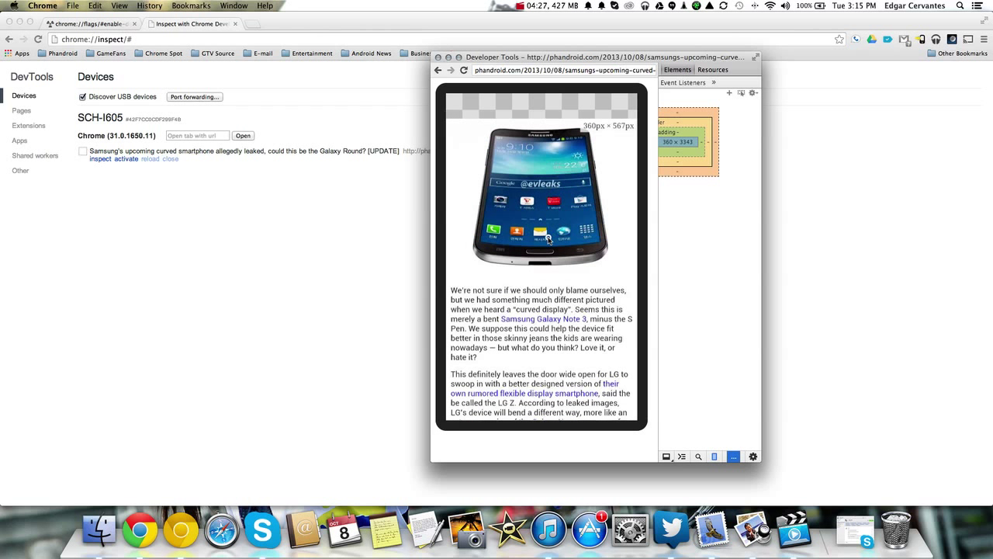
pyautogui.scroll(5, 548, 241)
pyautogui.scroll(5, 548, 241)
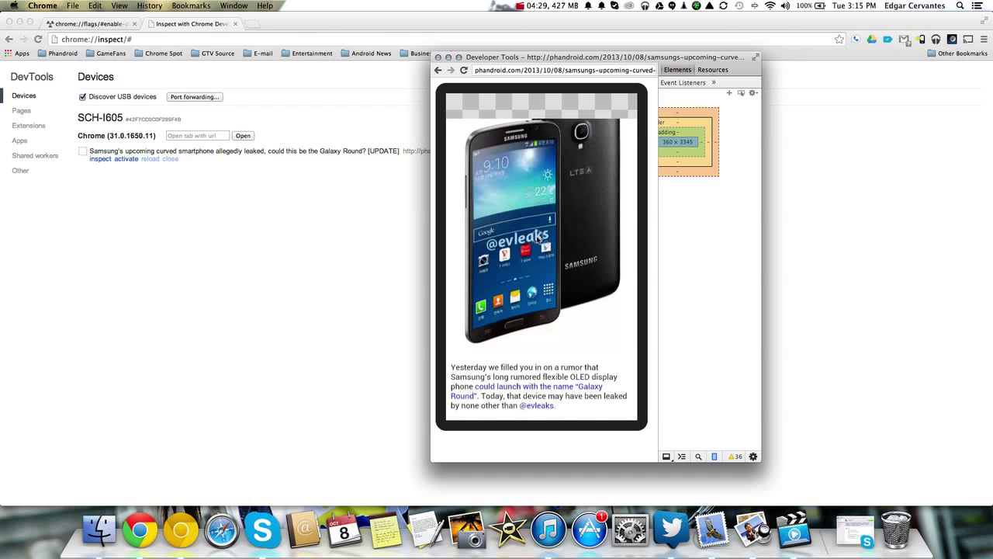
# Enlarge the article's phone photo, close and reopen the gallery, then advance to the next image
pyautogui.click(537, 241)
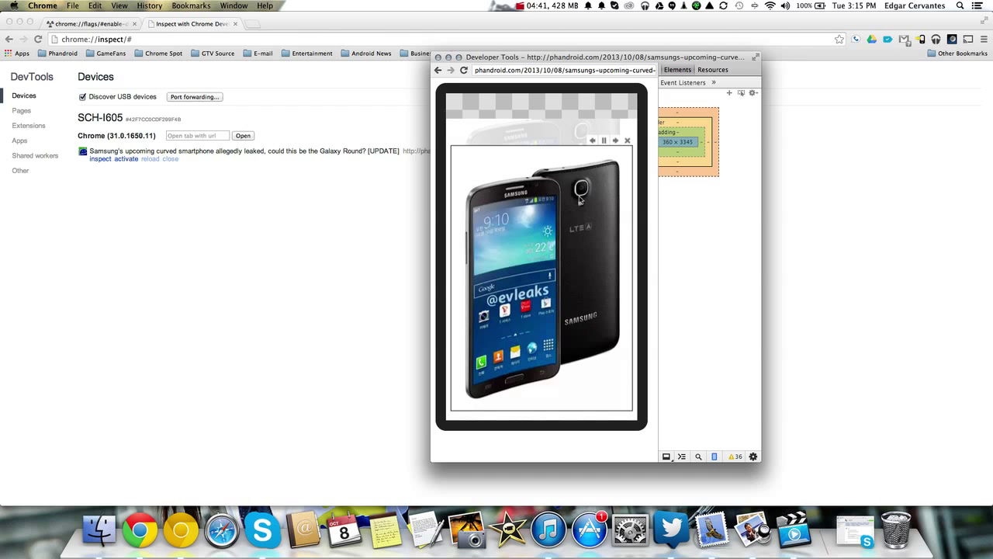
pyautogui.click(628, 141)
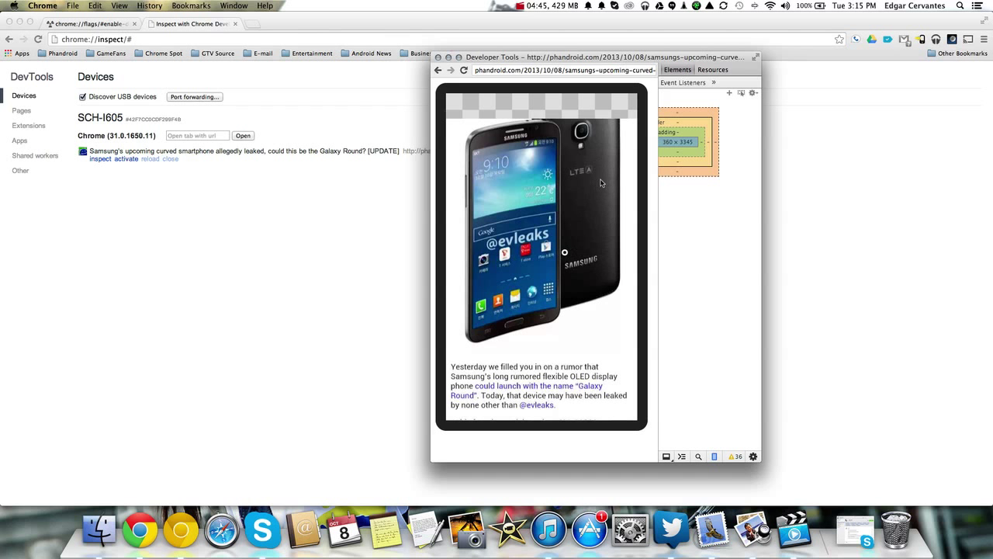
pyautogui.click(539, 191)
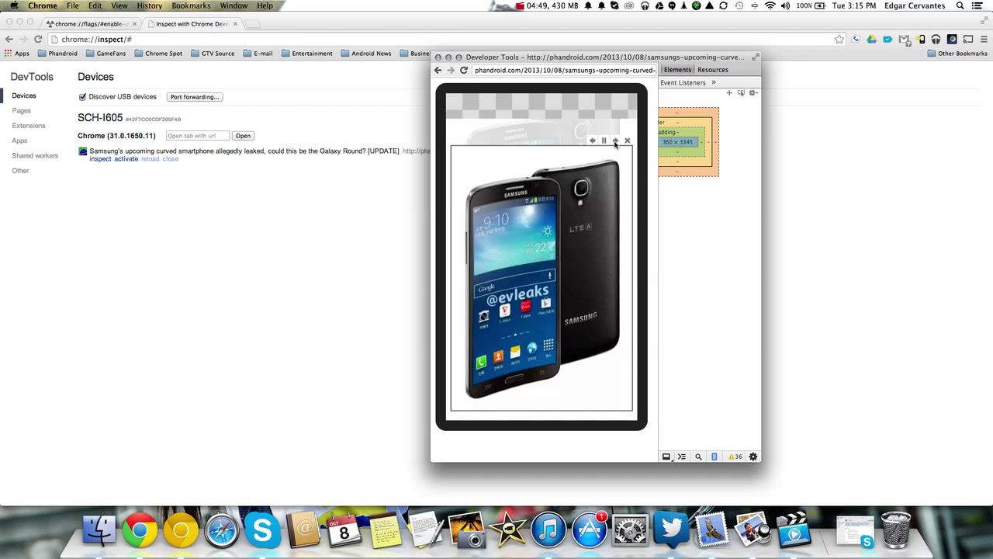
pyautogui.click(617, 142)
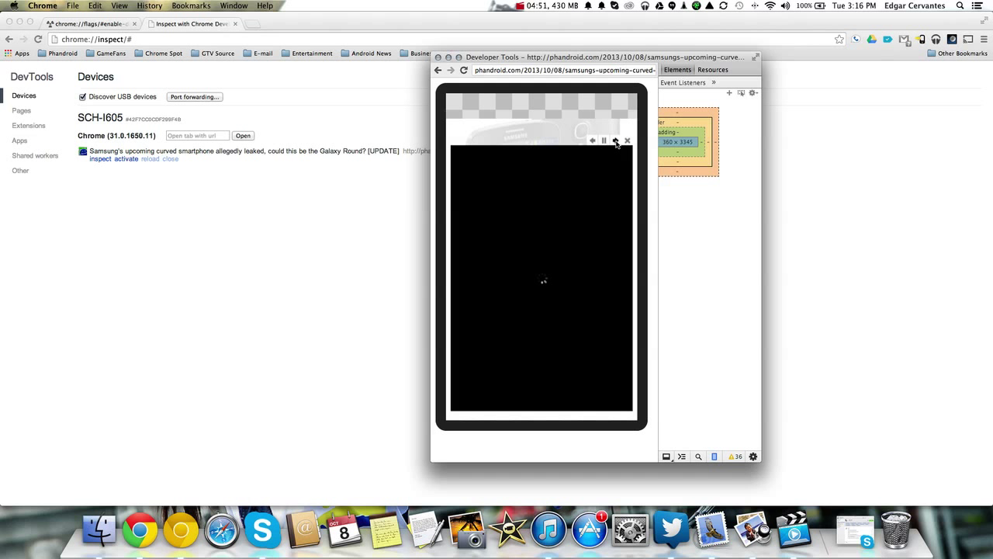
# Close the photo gallery lightbox to return to the Samsung article
pyautogui.click(616, 149)
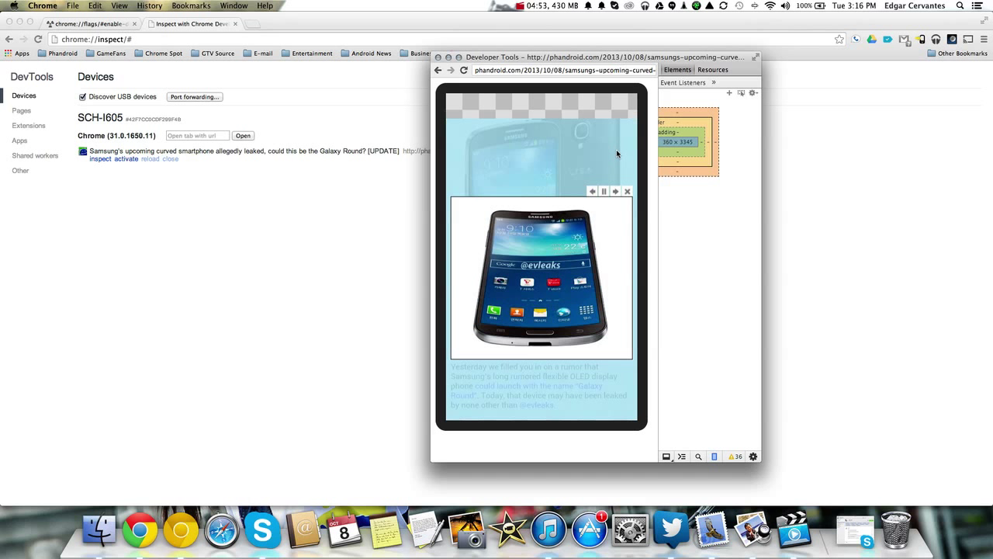